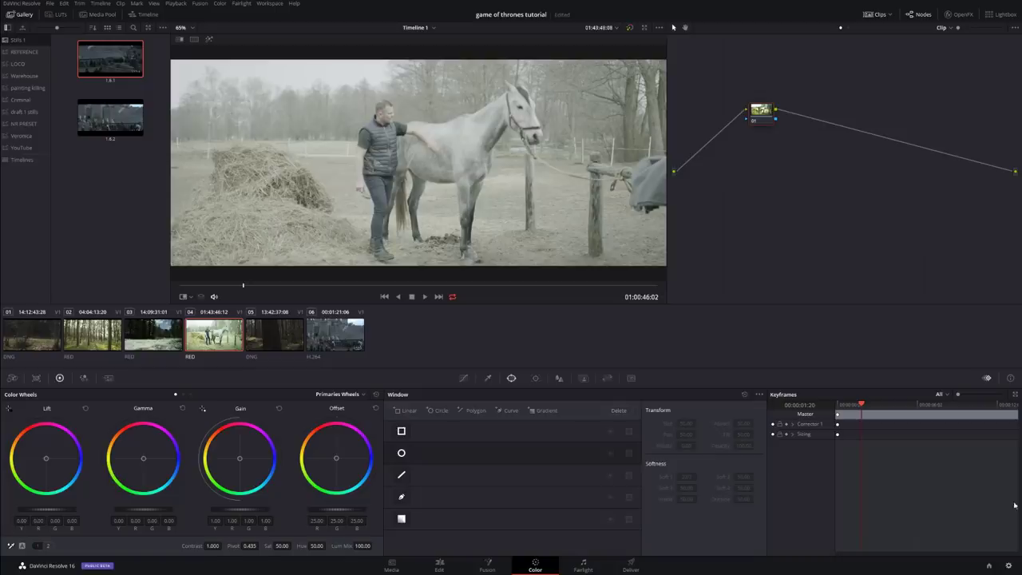
Set the project's Color science to ACEScct in Color Management and save the settings
{"action": "left_click", "coordinate": [370, 127]}
{"action": "left_click", "coordinate": [549, 107]}
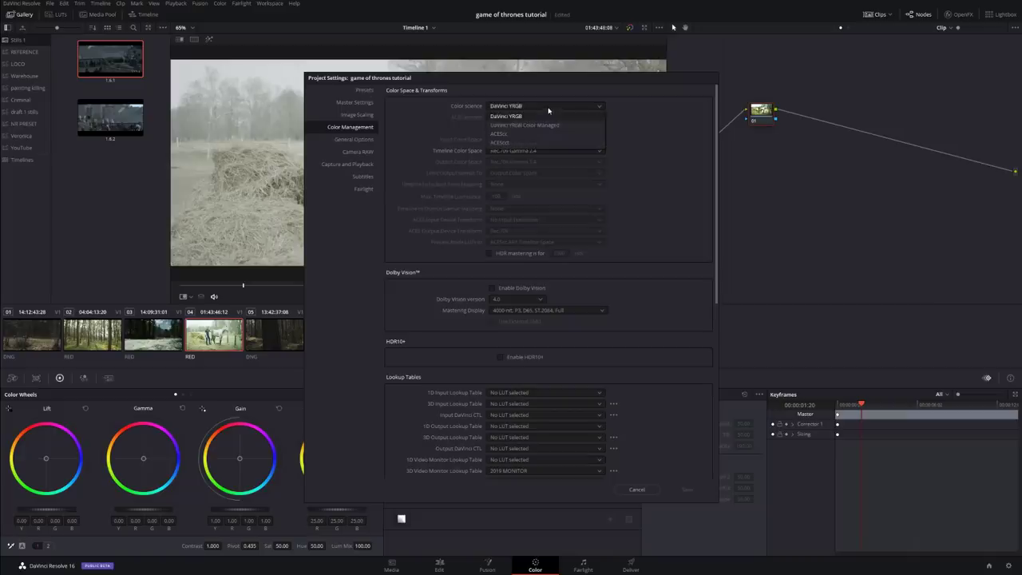
{"action": "left_click", "coordinate": [501, 142]}
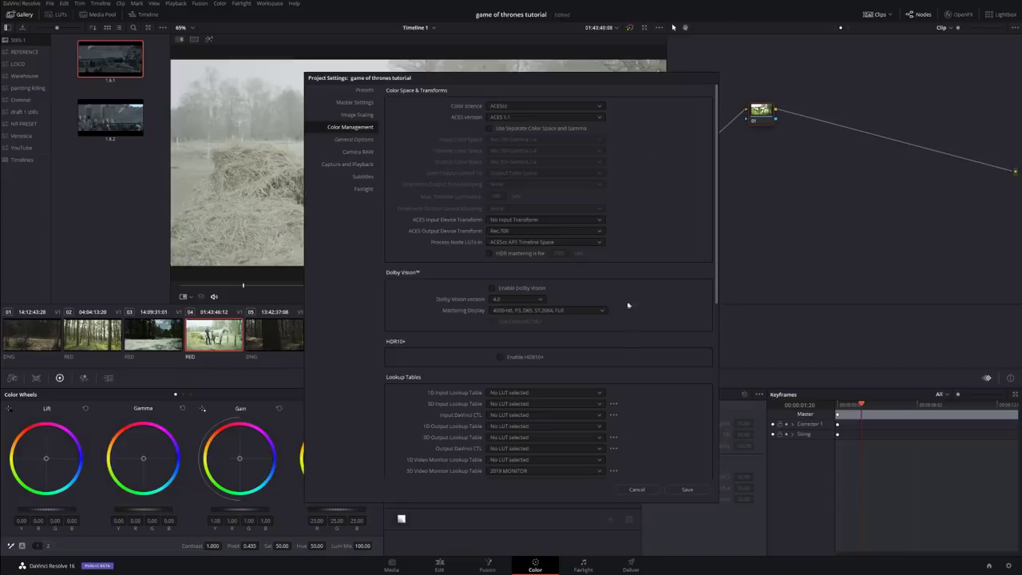
{"action": "left_click", "coordinate": [686, 490]}
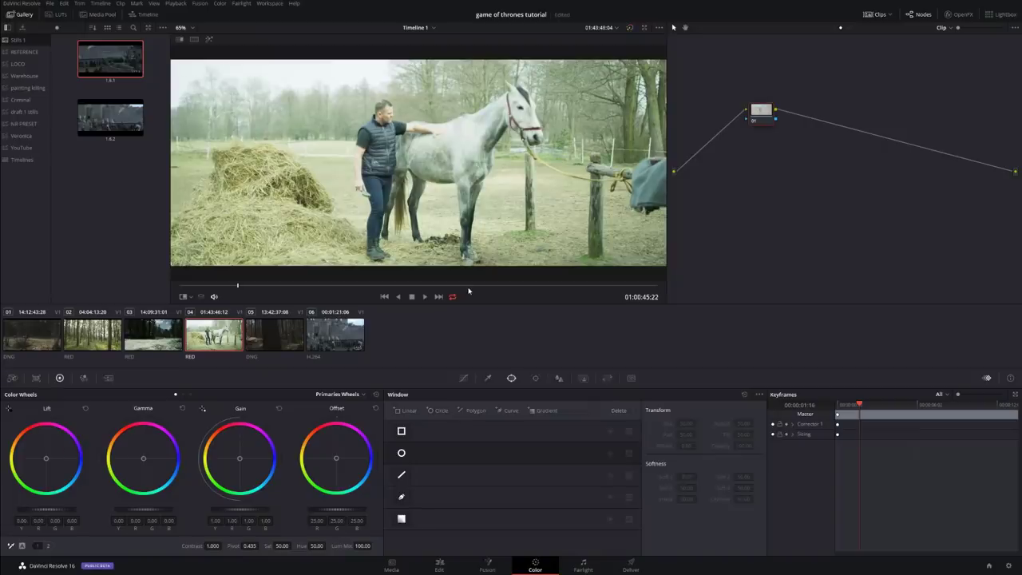
Reposition node 01, show the waveform scope, and compare the clip with the Game of Thrones still
{"action": "left_click_drag", "start_coordinate": [765, 114], "coordinate": [710, 166]}
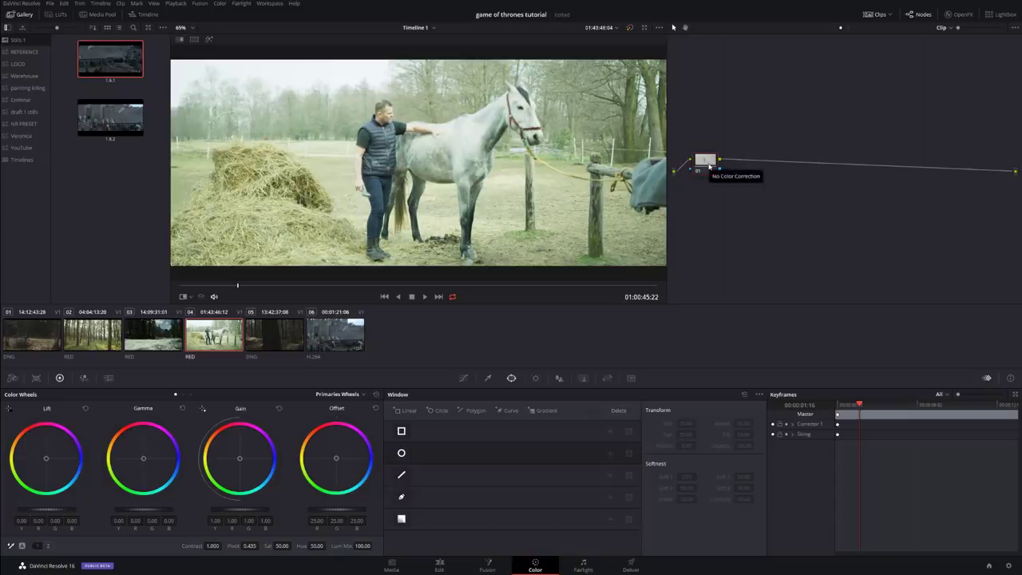
{"action": "left_click", "coordinate": [179, 40]}
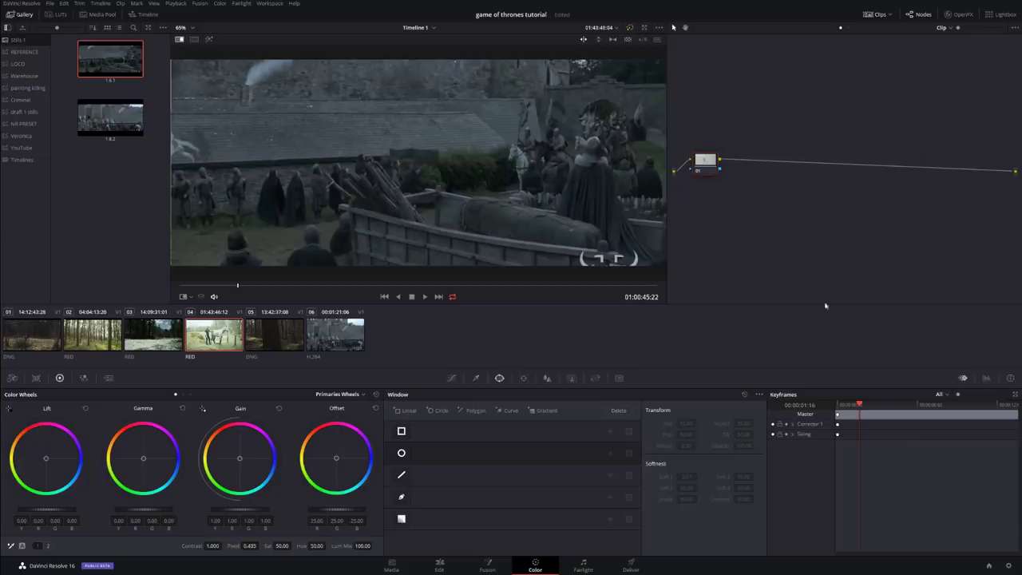
{"action": "left_click", "coordinate": [986, 379]}
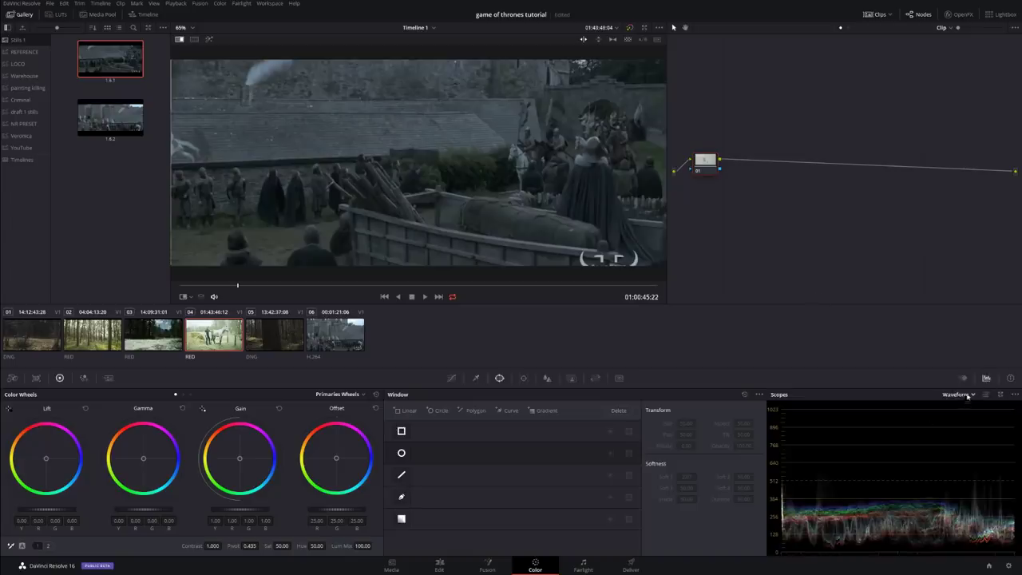
{"action": "left_click", "coordinate": [967, 394]}
{"action": "left_click", "coordinate": [921, 398]}
{"action": "left_click", "coordinate": [179, 38]}
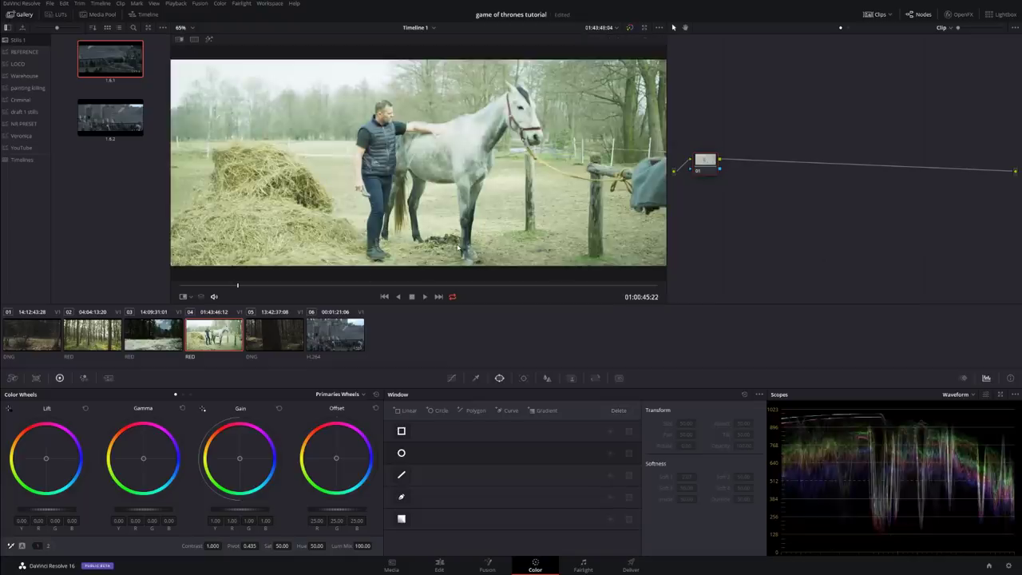
Lower the Offset to 0.75, flipping against the reference still to match its darkness
{"action": "key", "text": "ctrl+z"}
{"action": "key", "text": "ctrl+z"}
{"action": "key", "text": "ctrl+z"}
{"action": "key", "text": "ctrl+z"}
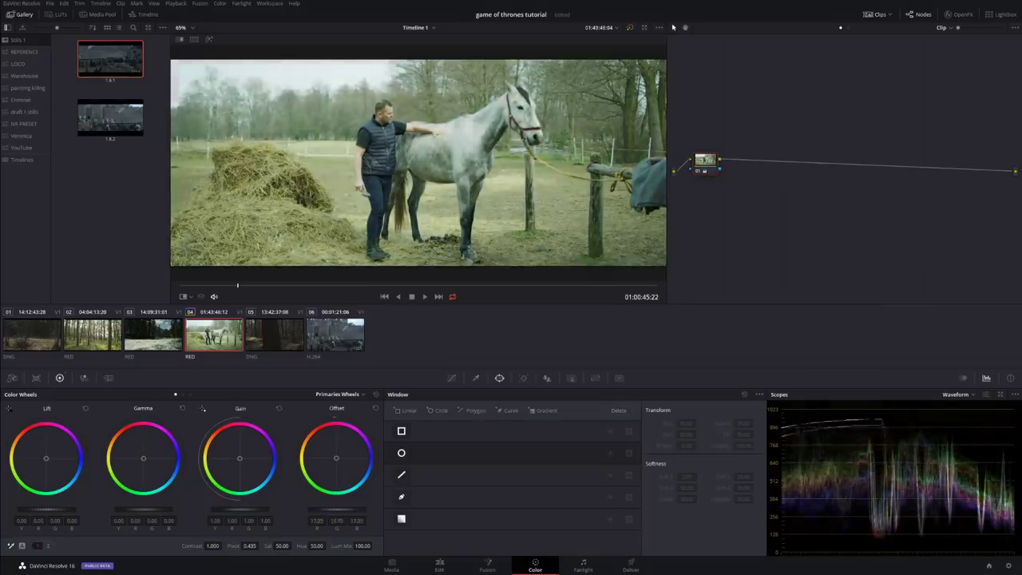
{"action": "key", "text": "ctrl+z"}
{"action": "key", "text": "ctrl+z"}
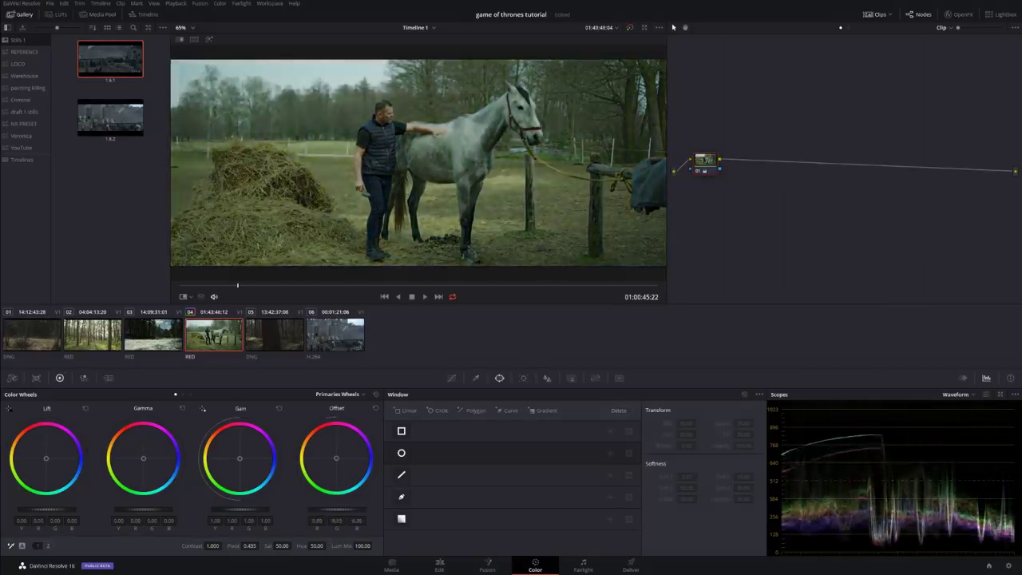
{"action": "key", "text": "ctrl+z"}
{"action": "key", "text": "ctrl+z"}
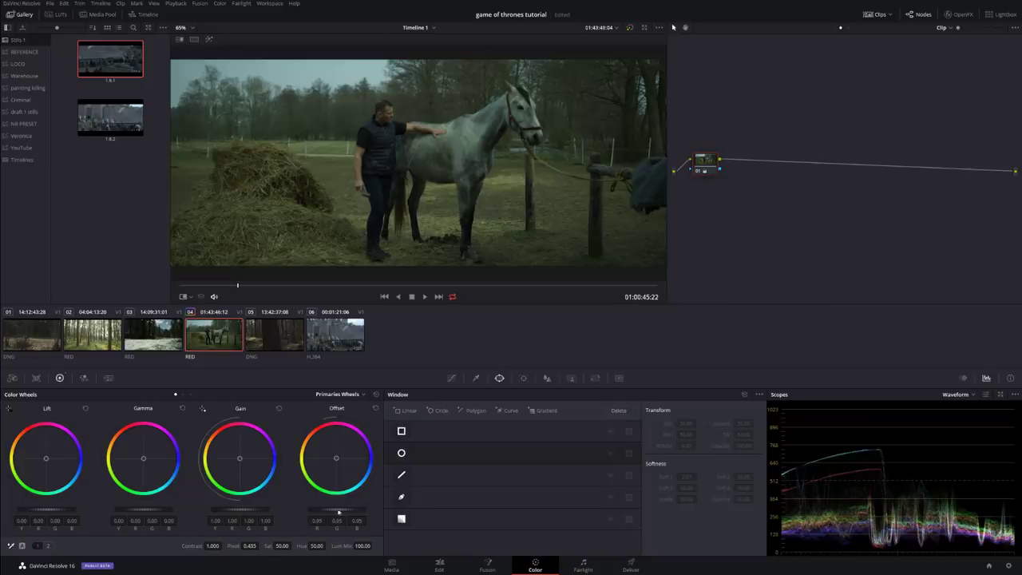
{"action": "key", "text": "ctrl+z"}
{"action": "key", "text": "ctrl+z"}
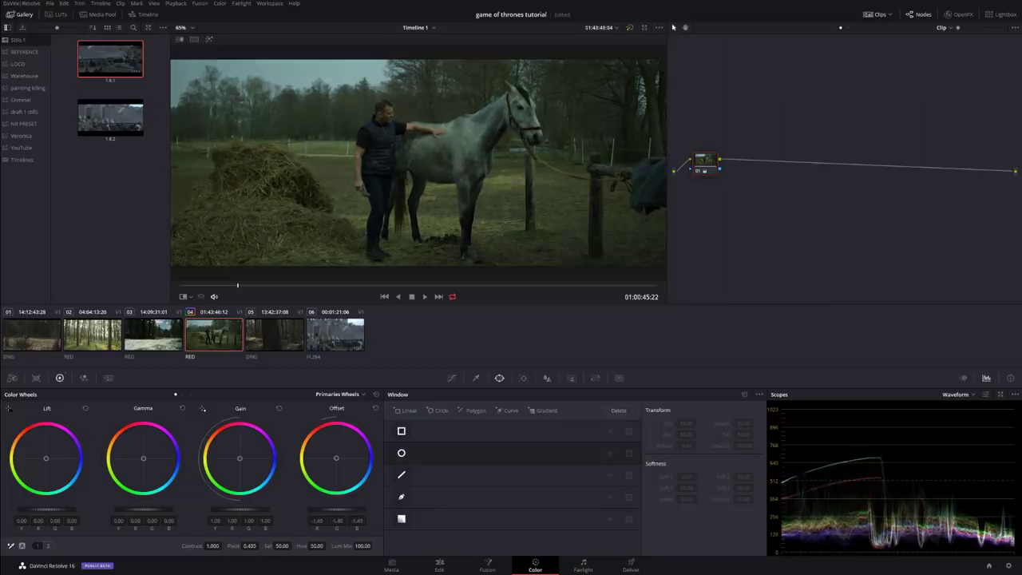
{"action": "left_click", "coordinate": [180, 41]}
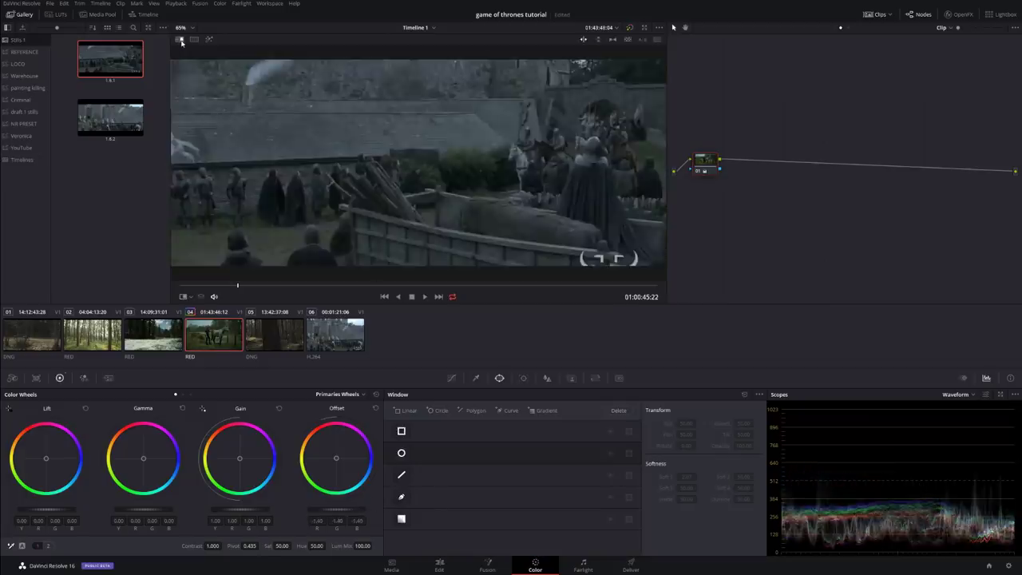
{"action": "left_click", "coordinate": [181, 41]}
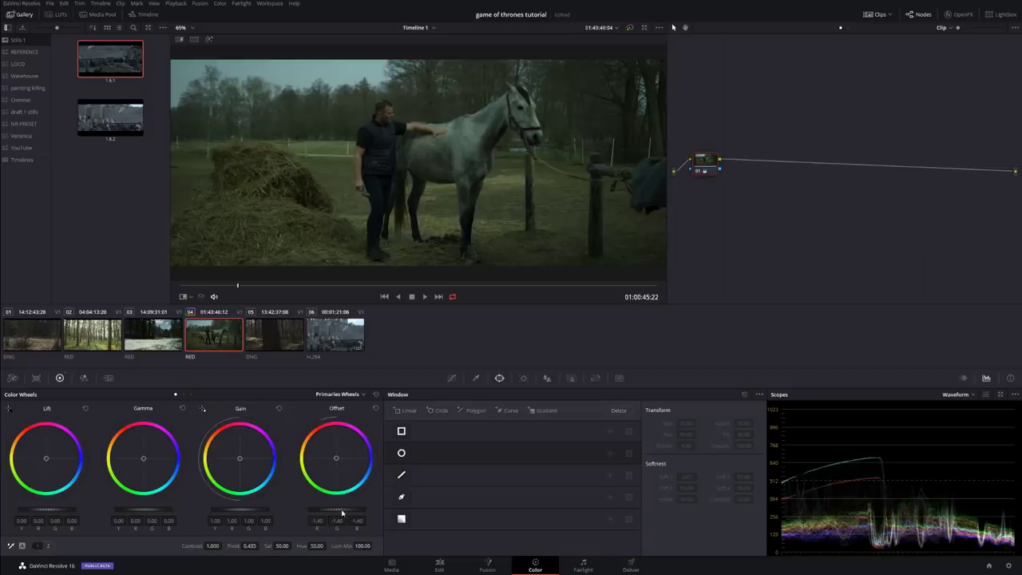
{"action": "key", "text": "ctrl+z"}
{"action": "key", "text": "ctrl+z"}
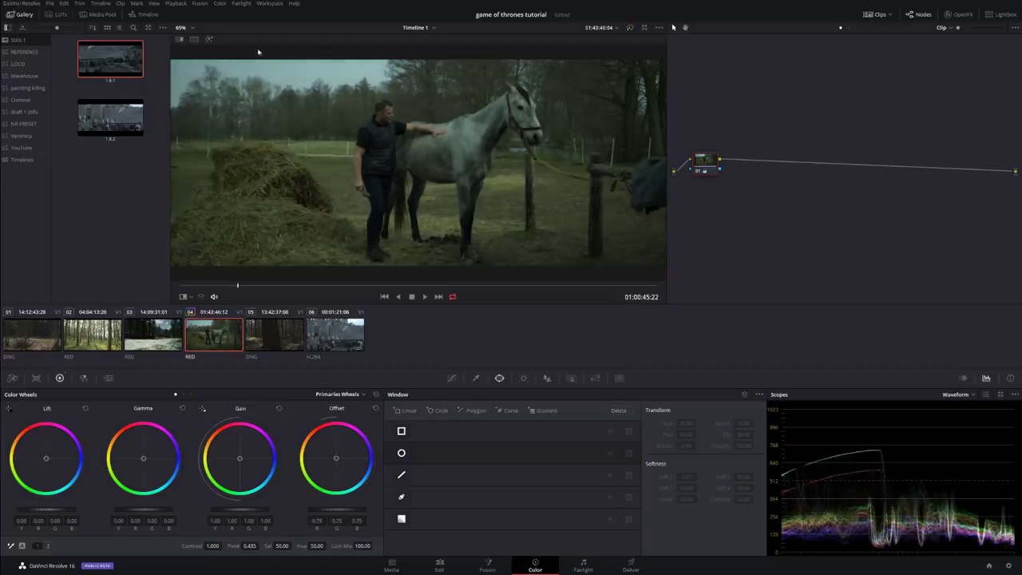
{"action": "left_click", "coordinate": [181, 41]}
{"action": "left_click", "coordinate": [180, 40]}
{"action": "left_click", "coordinate": [181, 41]}
{"action": "left_click", "coordinate": [180, 41]}
Add serial node 02 and cool it with Temperature -840 and Tint 46.50
{"action": "key", "text": "alt+s"}
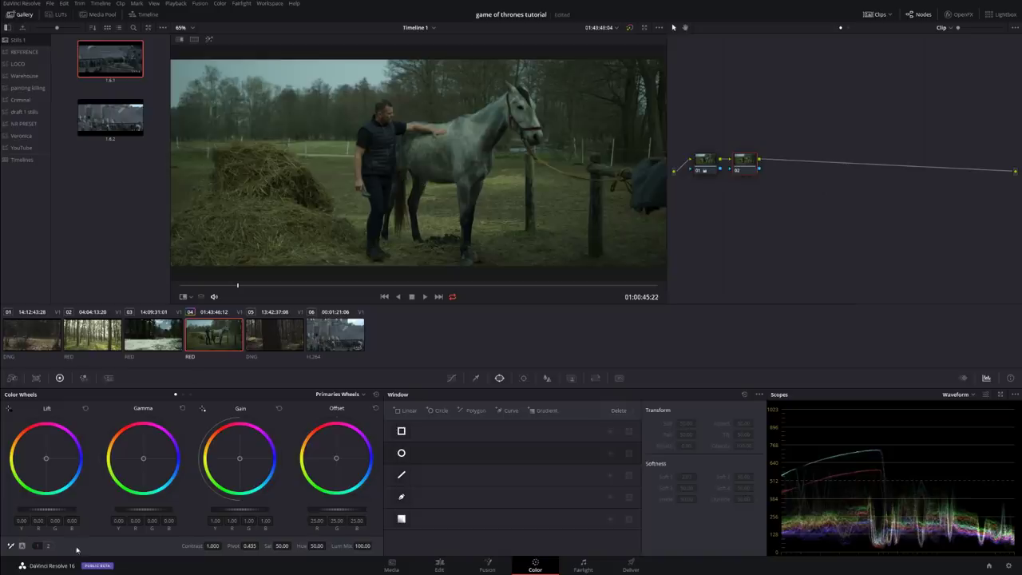
{"action": "left_click", "coordinate": [48, 546]}
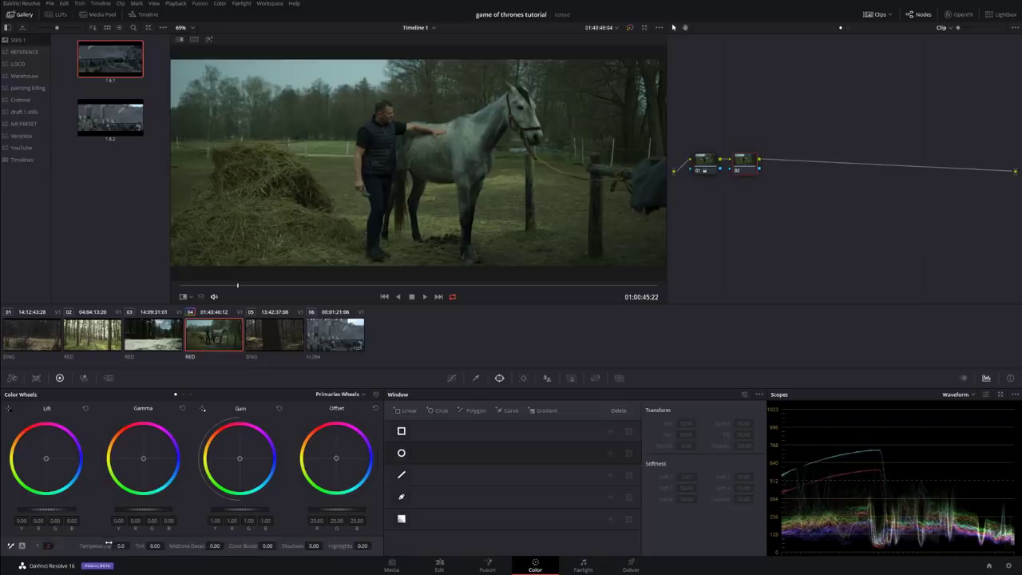
{"action": "left_click_drag", "start_coordinate": [120, 545], "coordinate": [64, 546]}
{"action": "mouse_move", "coordinate": [151, 546]}
{"action": "left_mouse_down"}
{"action": "mouse_move", "coordinate": [166, 546]}
{"action": "mouse_move", "coordinate": [155, 546]}
{"action": "left_mouse_up"}
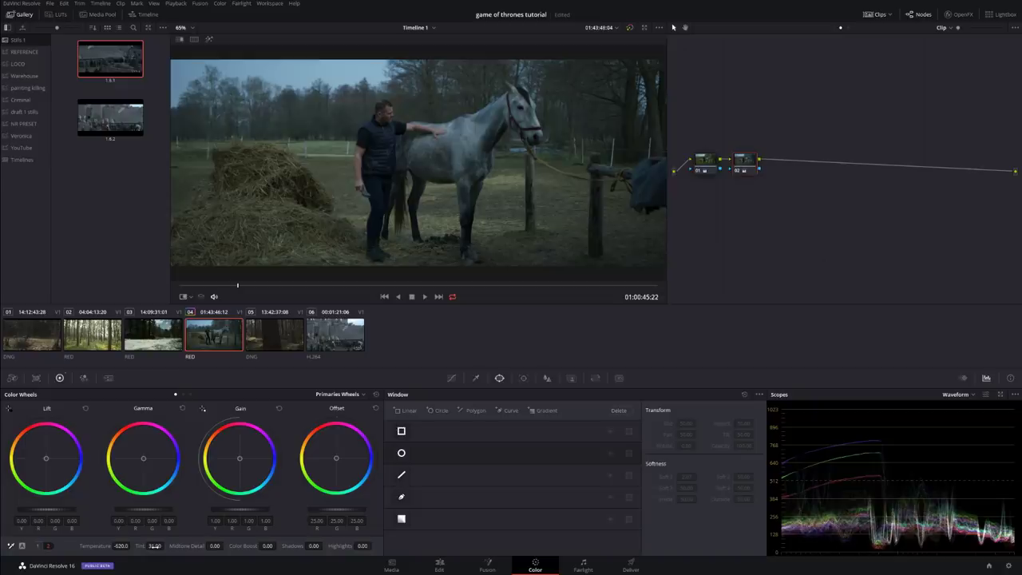
{"action": "left_click_drag", "start_coordinate": [155, 545], "coordinate": [274, 464]}
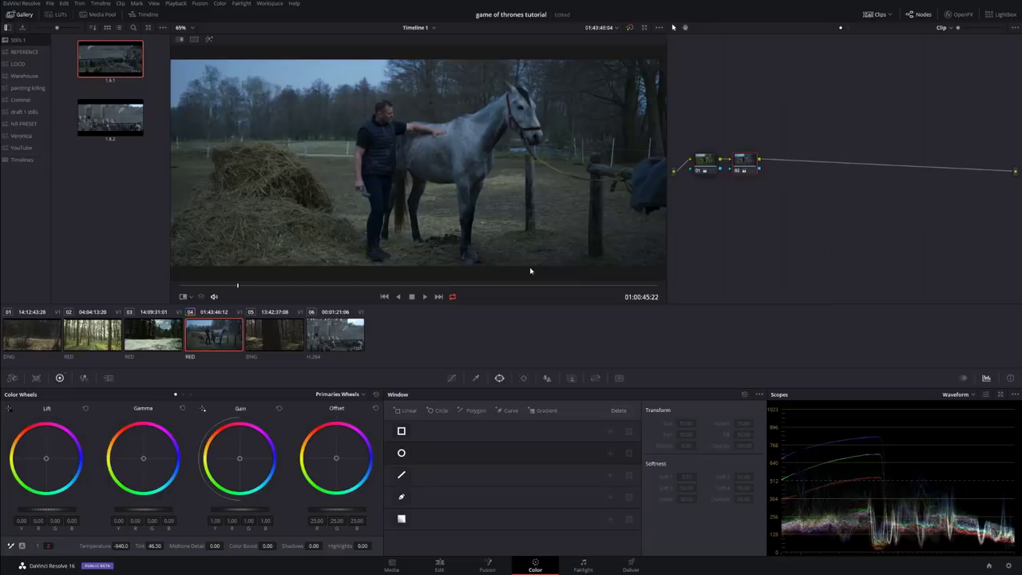
Check the cooled grade before and after, and against the Game of Thrones still
{"action": "key", "text": "shift+d"}
{"action": "key", "text": "shift+d"}
{"action": "key", "text": "shift+d"}
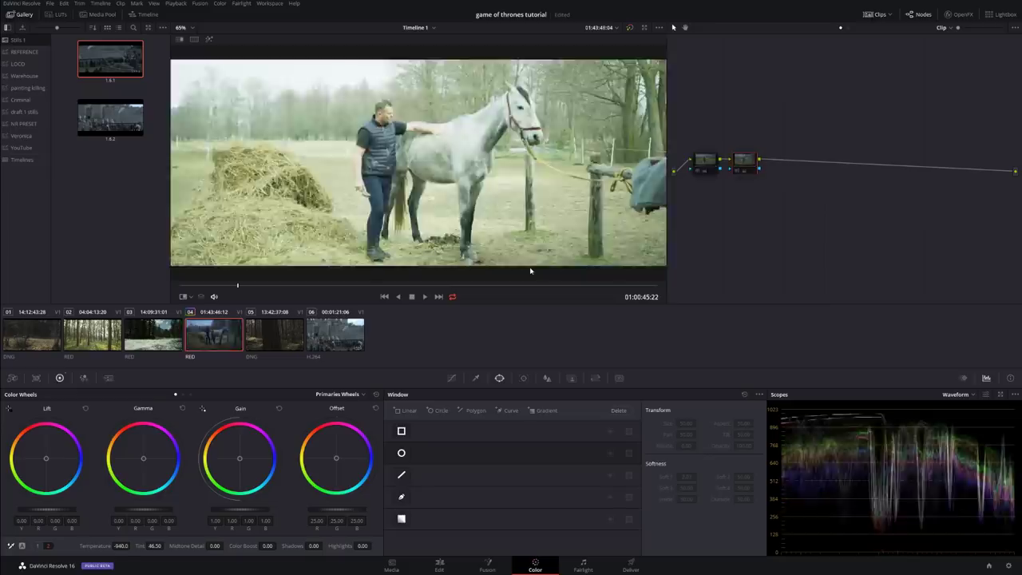
{"action": "key", "text": "shift+d"}
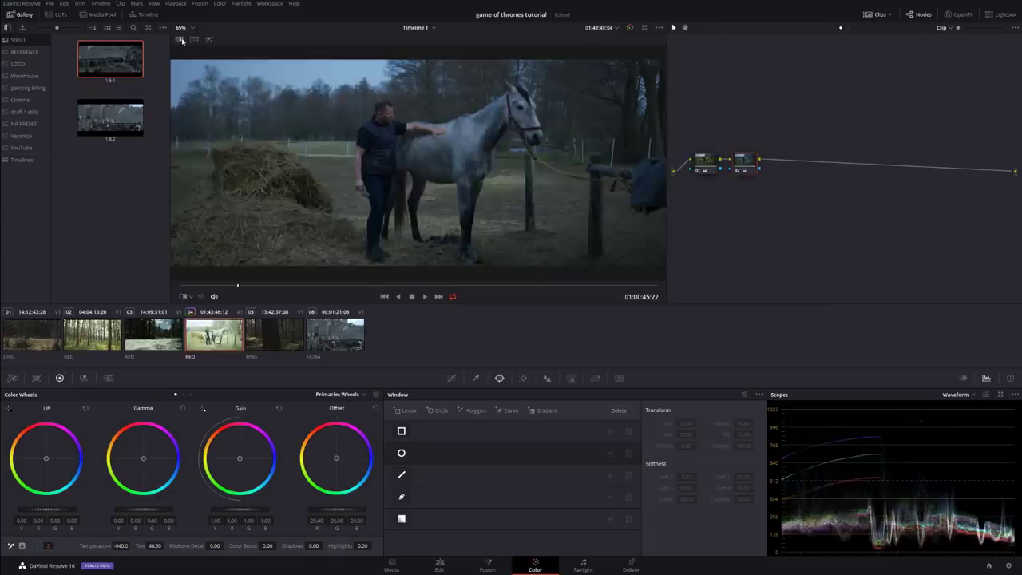
{"action": "left_click", "coordinate": [182, 40]}
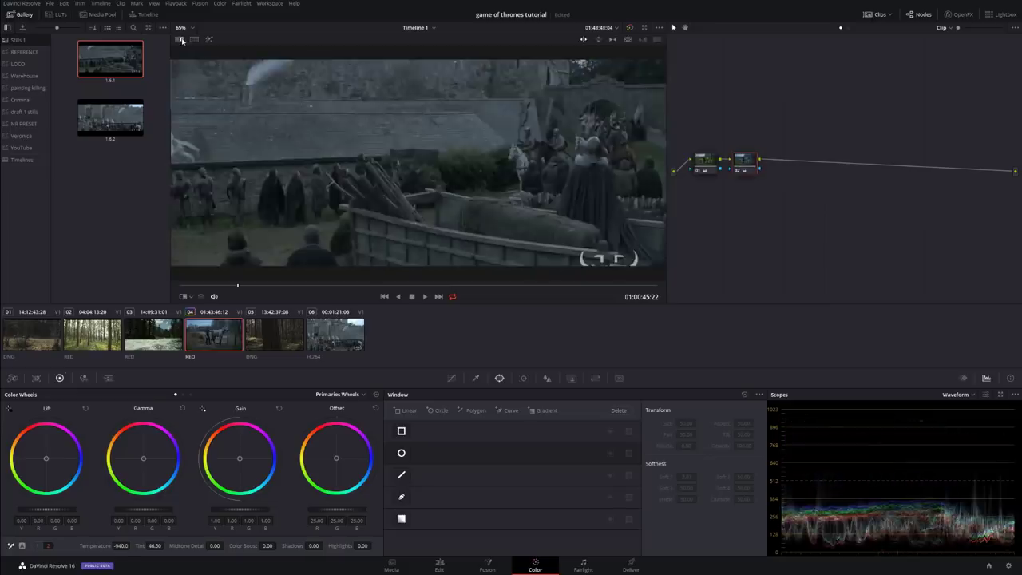
{"action": "left_click", "coordinate": [182, 40]}
{"action": "left_click", "coordinate": [182, 40]}
{"action": "left_click", "coordinate": [182, 40]}
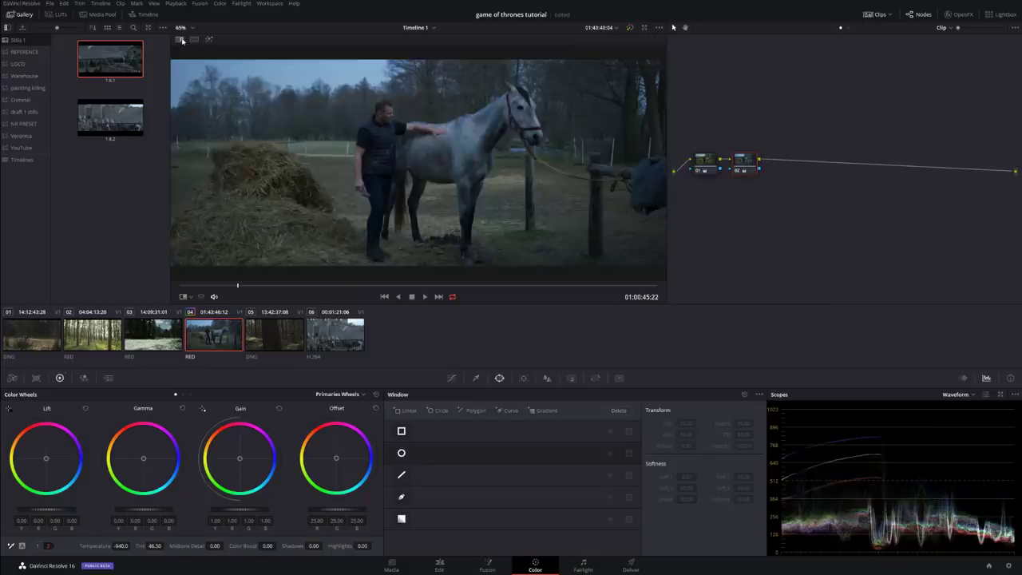
Add node 03 and drop Saturation from 50 to 24, checking against the reference still
{"action": "key", "text": "alt+s"}
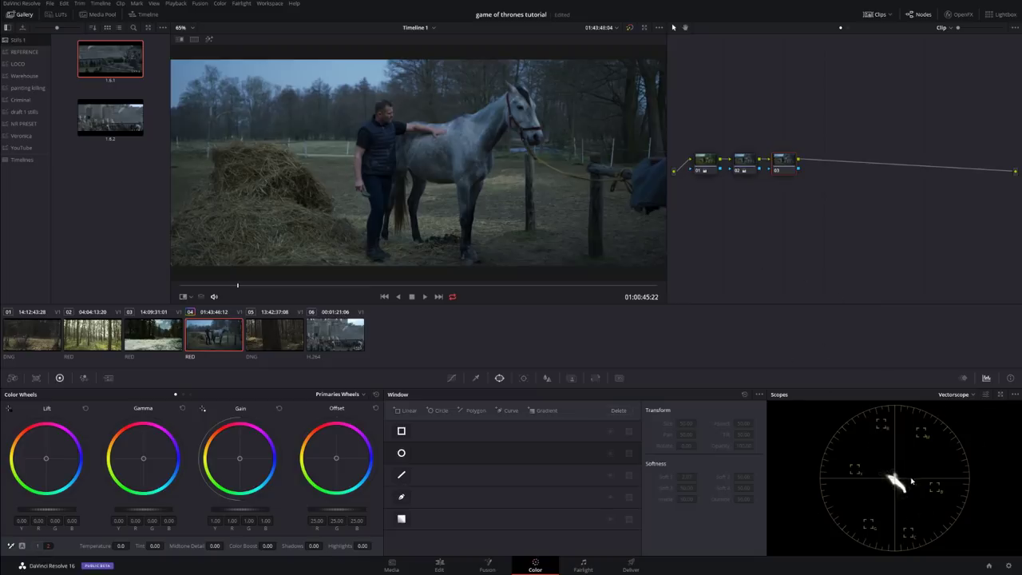
{"action": "left_click", "coordinate": [180, 40]}
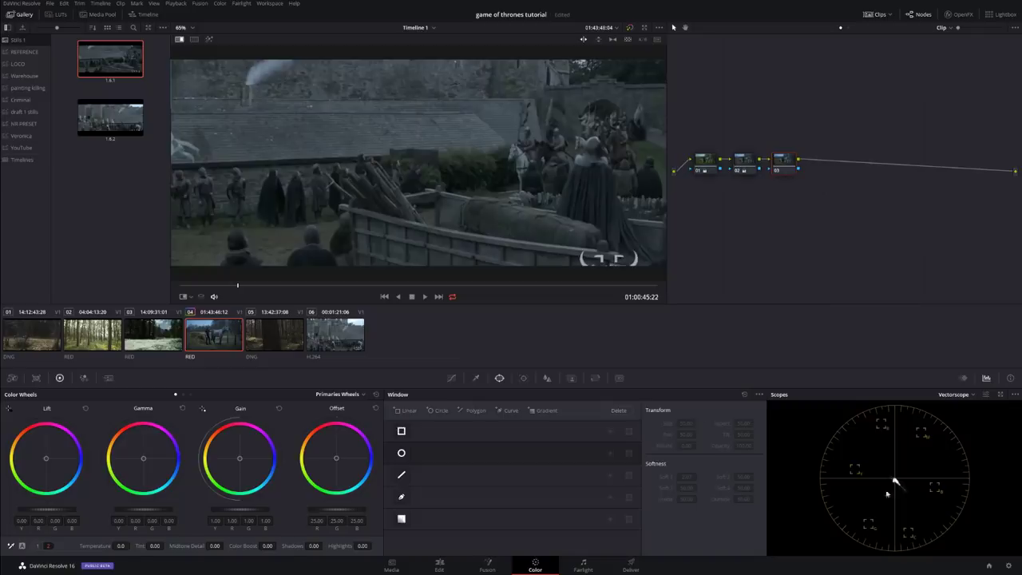
{"action": "key", "text": "ctrl+w"}
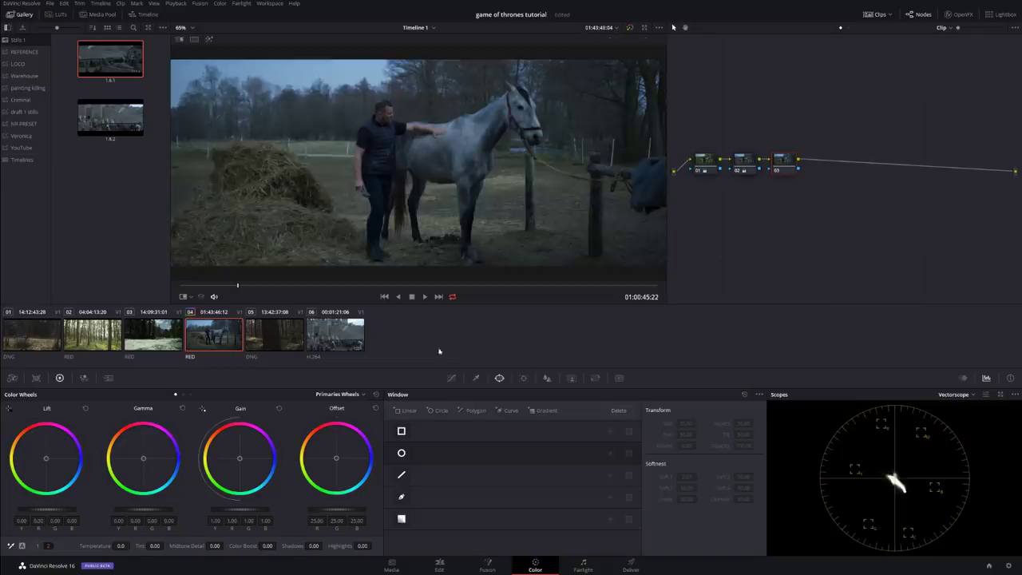
{"action": "left_click", "coordinate": [48, 546]}
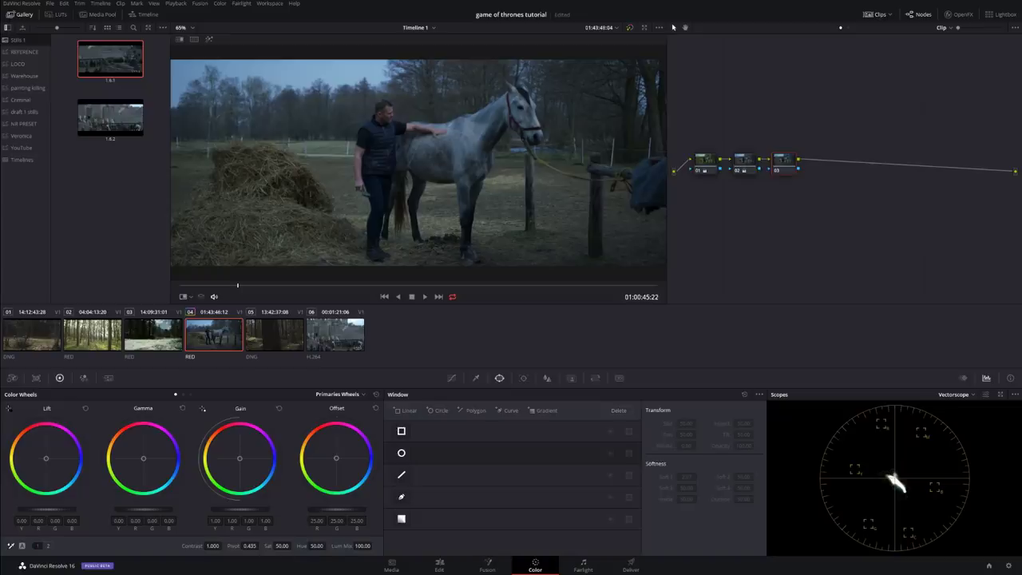
{"action": "left_click_drag", "start_coordinate": [281, 546], "coordinate": [248, 546]}
{"action": "left_click", "coordinate": [179, 40]}
{"action": "left_click", "coordinate": [179, 40]}
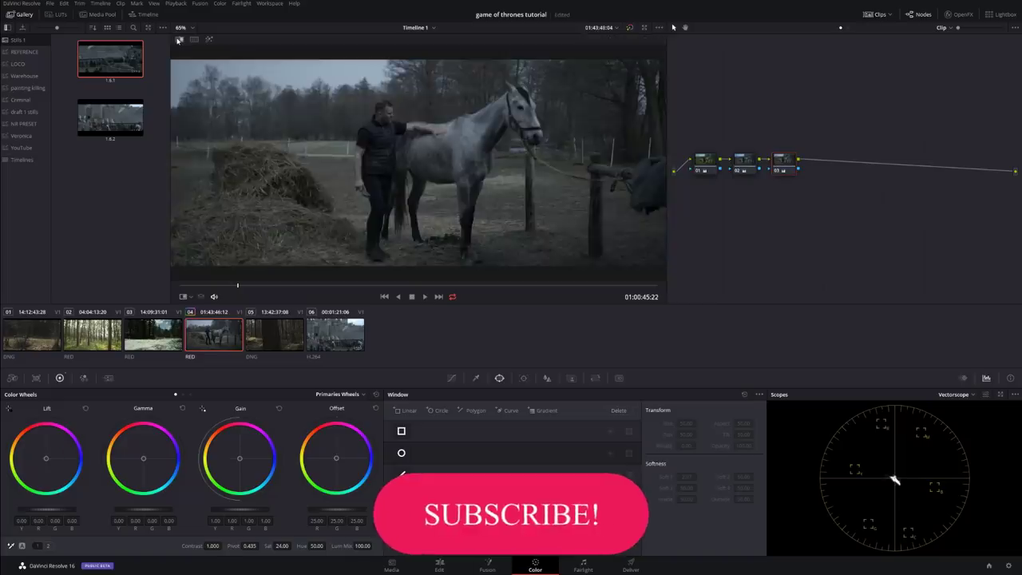
Hide the clip thumbnails, widen the viewer, and flip between the shot and reference still
{"action": "left_click", "coordinate": [880, 16]}
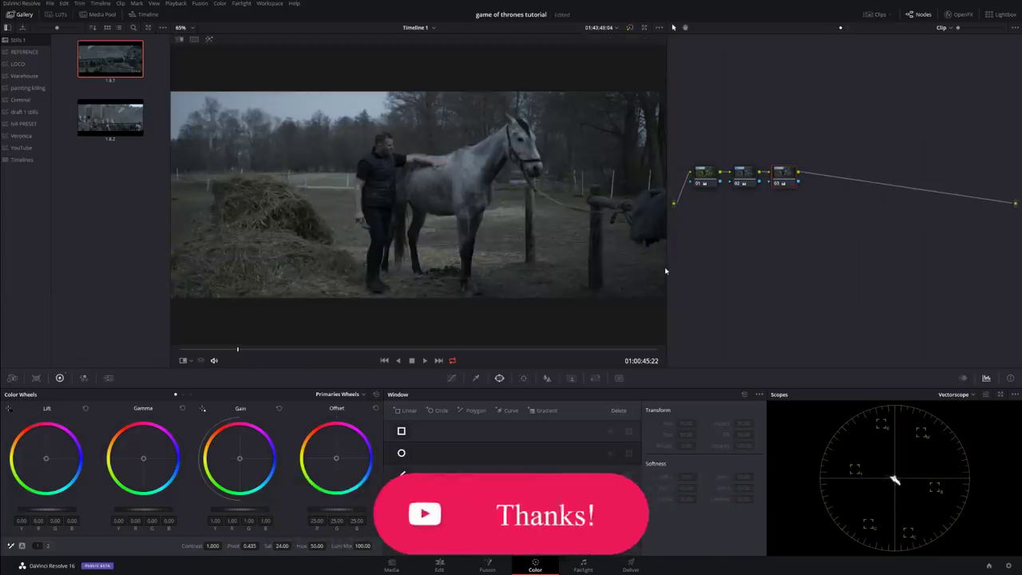
{"action": "left_click_drag", "start_coordinate": [666, 271], "coordinate": [775, 266]}
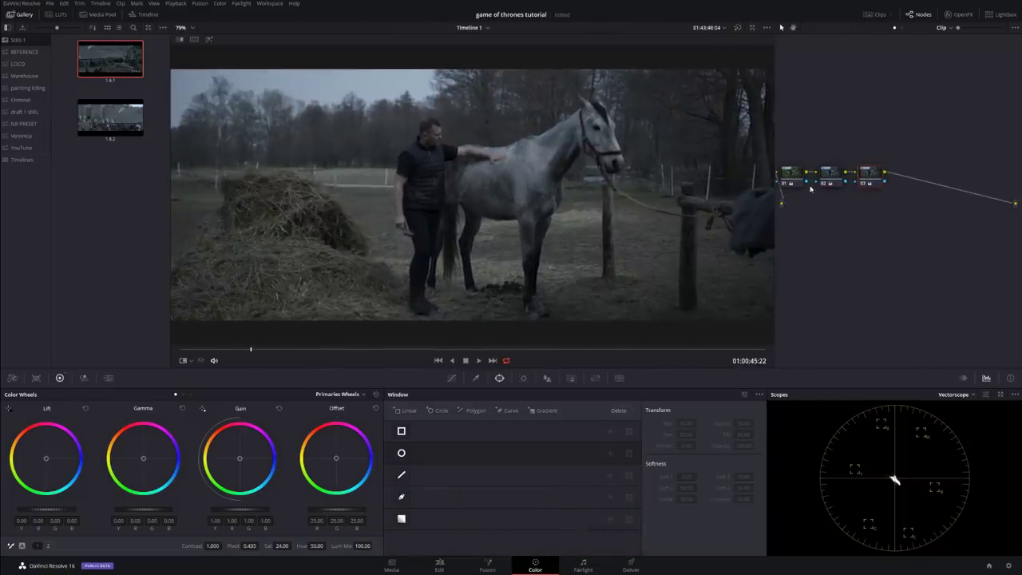
{"action": "left_click", "coordinate": [177, 40]}
{"action": "left_click", "coordinate": [177, 40]}
{"action": "left_click", "coordinate": [177, 40]}
{"action": "left_click", "coordinate": [178, 40]}
{"action": "left_click", "coordinate": [177, 40]}
{"action": "left_click", "coordinate": [177, 40]}
Add serial node 04, then review the shot against the still and node 03's settings
{"action": "key", "text": "alt+s"}
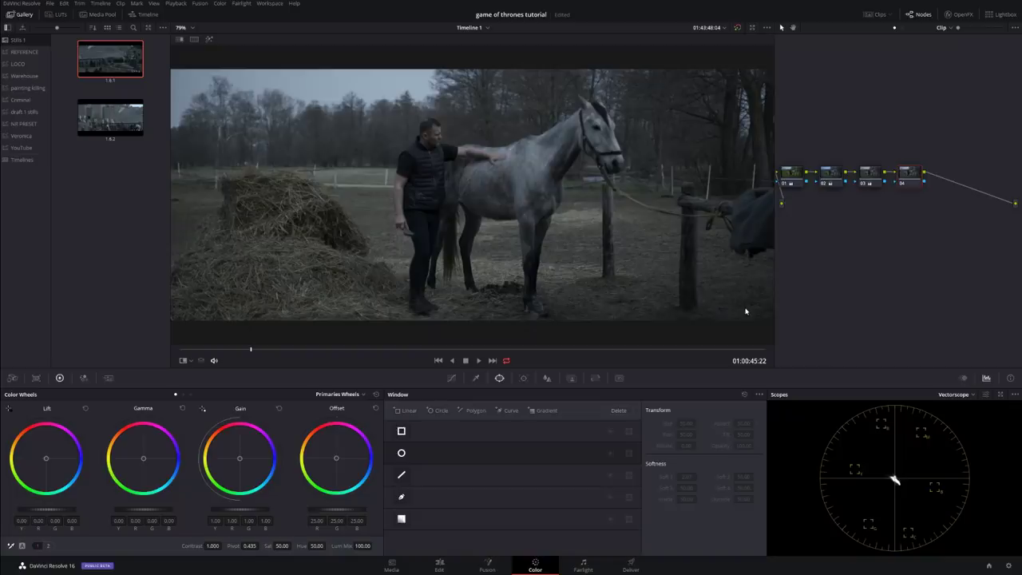
{"action": "left_click", "coordinate": [181, 40]}
{"action": "left_click", "coordinate": [873, 173]}
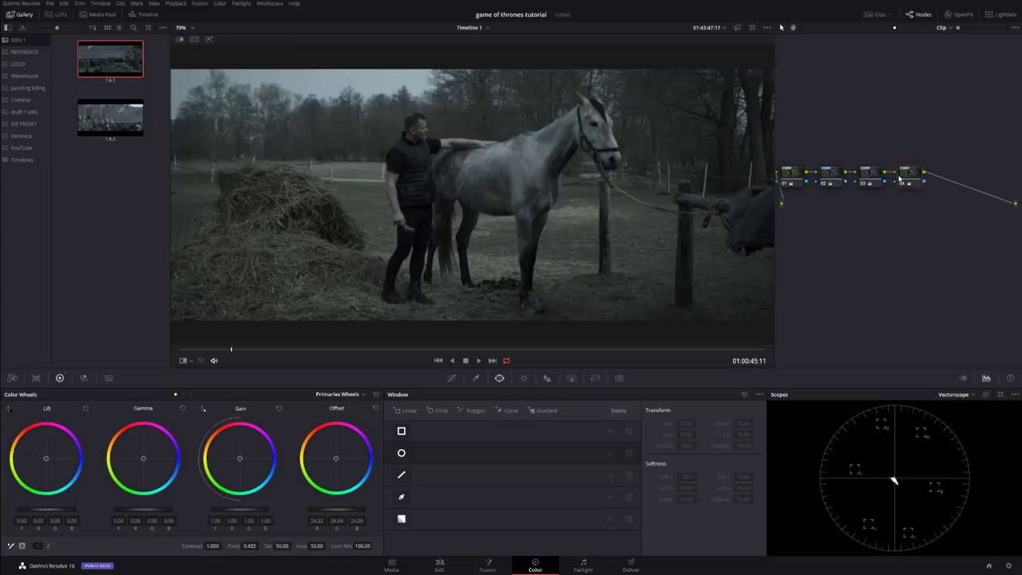
Add parallel node 06 beneath node 04 and select it
{"action": "key", "text": "alt+p"}
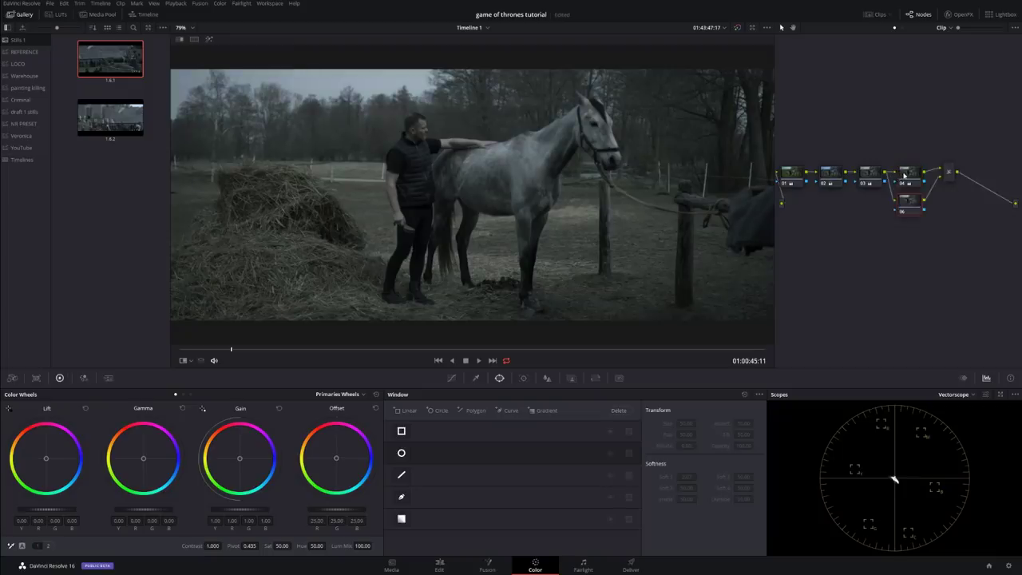
{"action": "left_click_drag", "start_coordinate": [904, 175], "coordinate": [902, 169]}
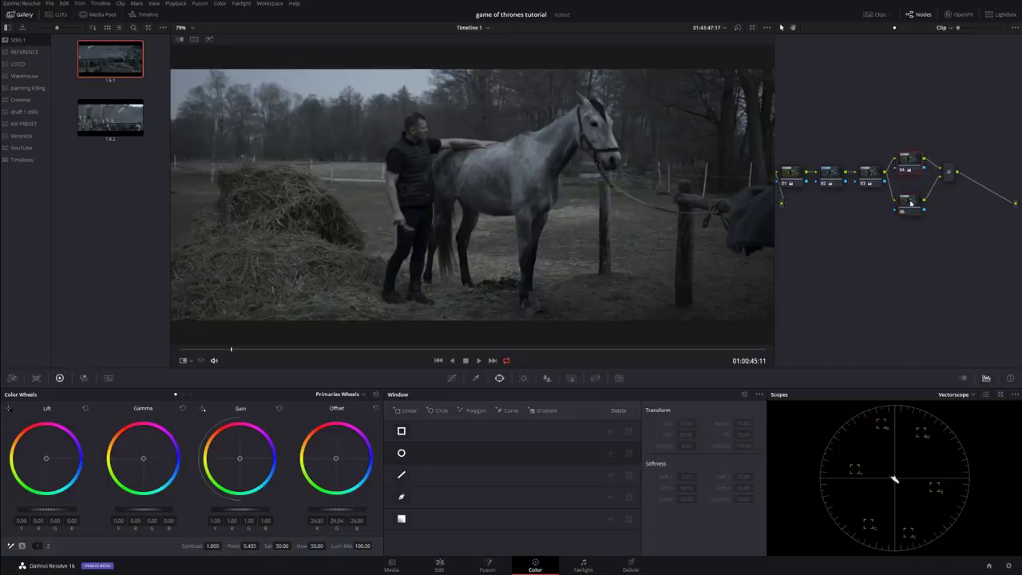
{"action": "left_click", "coordinate": [911, 204]}
Qualify the man's skin tones with a narrowed hue range and boost their saturation
{"action": "left_click", "coordinate": [208, 39]}
{"action": "left_click", "coordinate": [393, 179]}
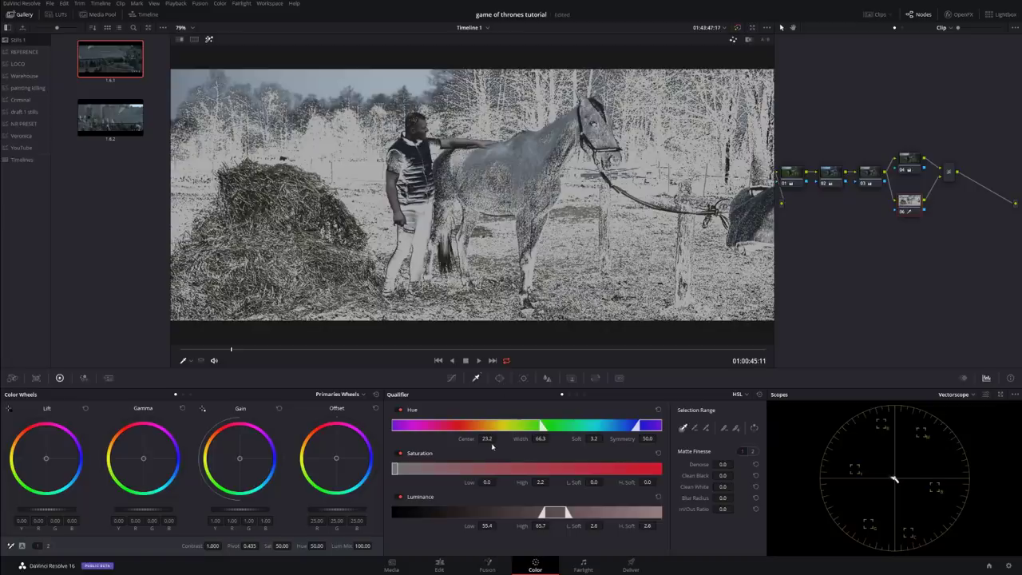
{"action": "left_click_drag", "start_coordinate": [540, 439], "coordinate": [570, 438]}
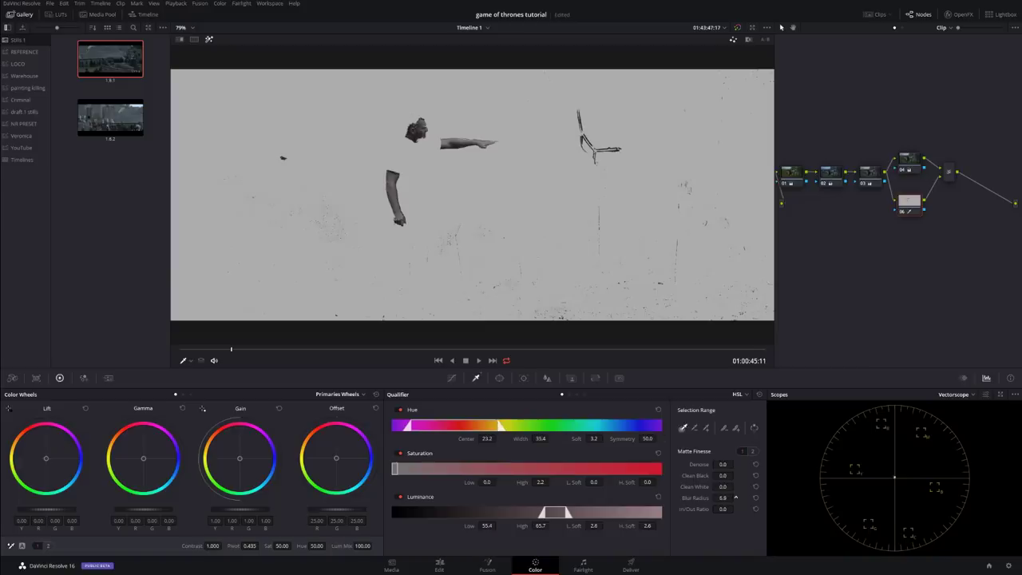
{"action": "left_click", "coordinate": [209, 39]}
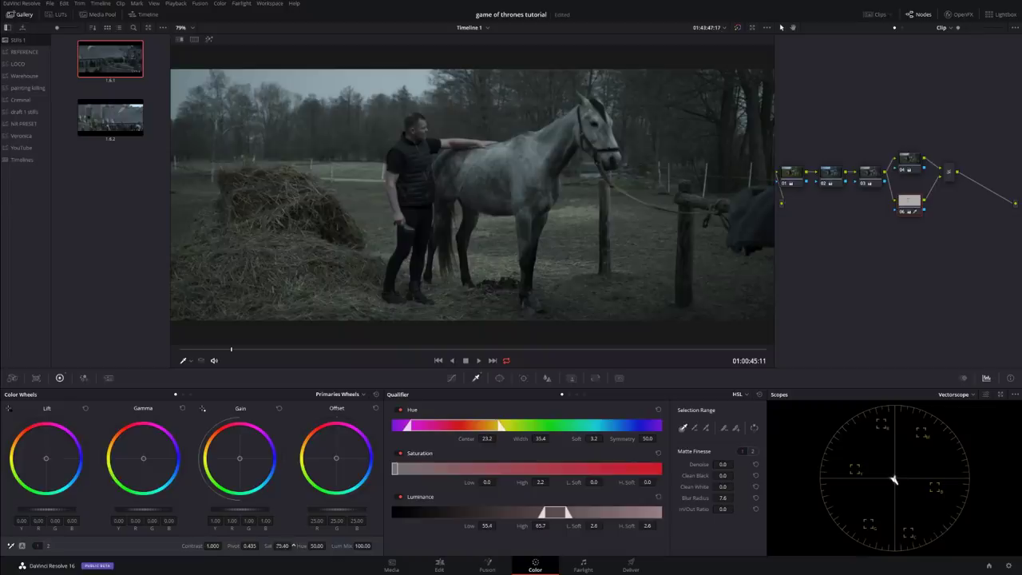
{"action": "left_click_drag", "start_coordinate": [293, 546], "coordinate": [292, 546]}
{"action": "left_click_drag", "start_coordinate": [142, 458], "coordinate": [142, 458]}
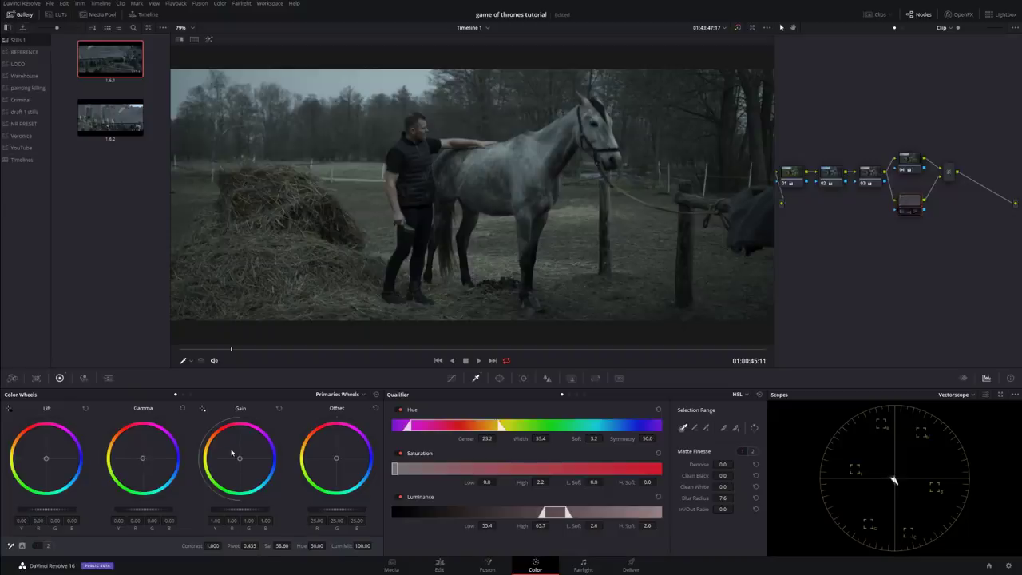
Open the Key palette on skin node 06 to set Key Output Gain to 0.461
{"action": "left_click", "coordinate": [571, 378]}
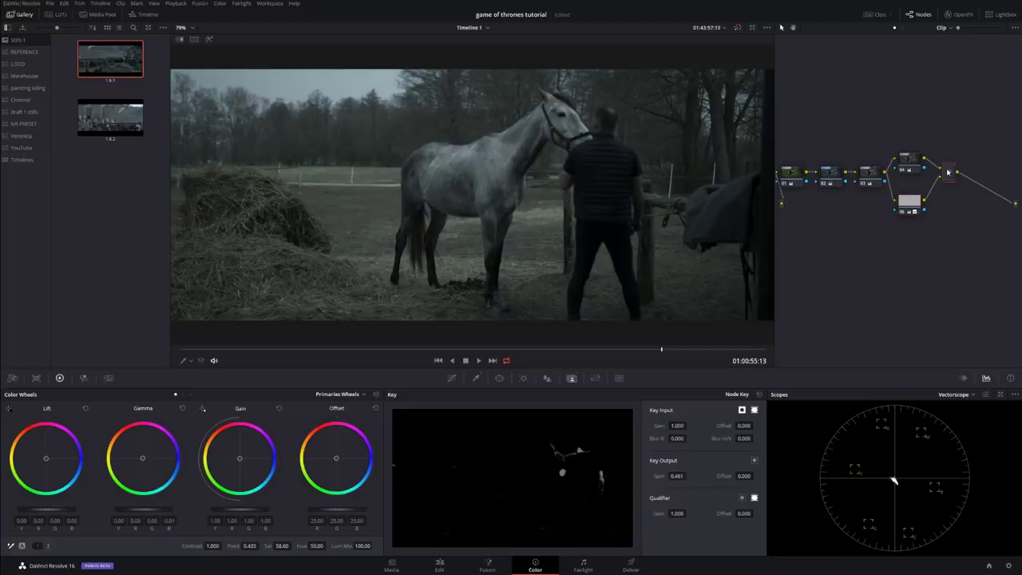
Add node 07 with a tilted, soft gradient window over the haystack and lowered contrast
{"action": "key", "text": "alt+s"}
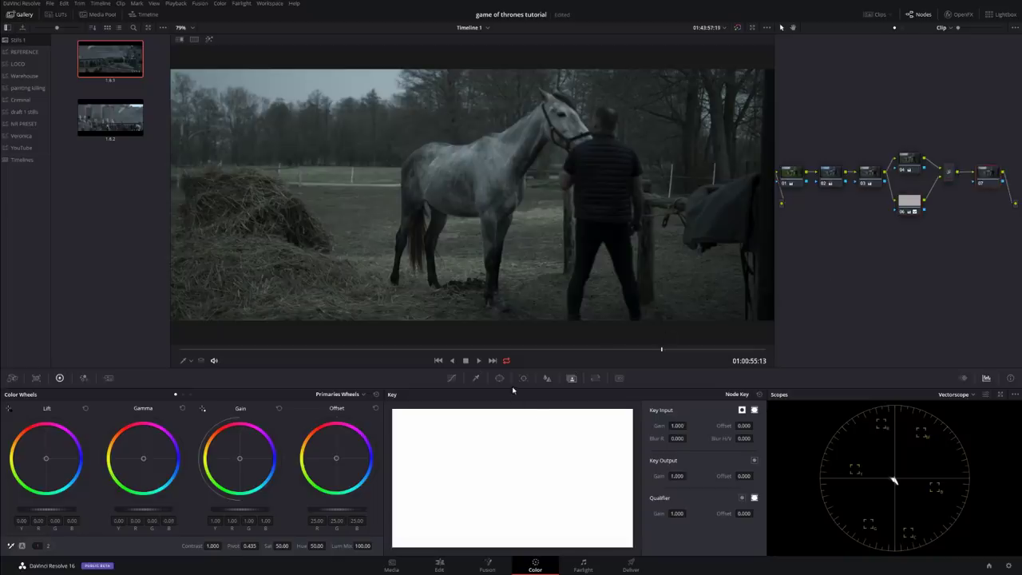
{"action": "left_click", "coordinate": [500, 378]}
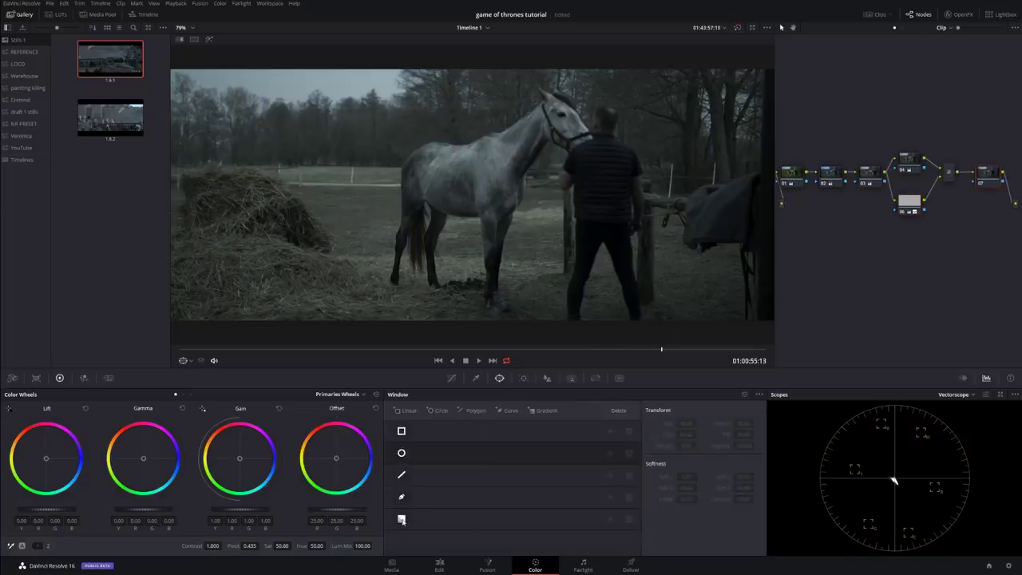
{"action": "left_click", "coordinate": [401, 519]}
{"action": "left_click_drag", "start_coordinate": [473, 195], "coordinate": [300, 180]}
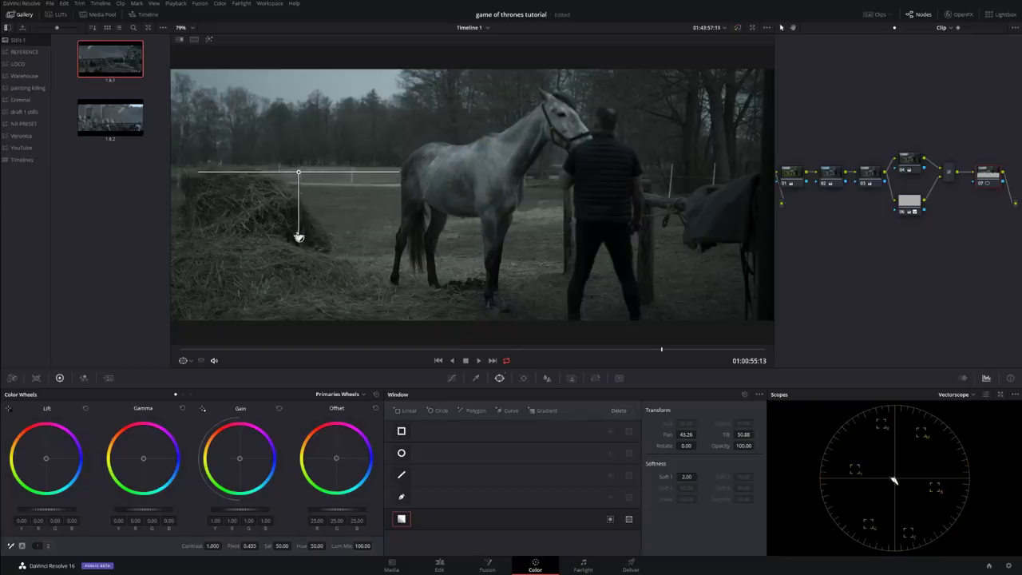
{"action": "left_click_drag", "start_coordinate": [299, 237], "coordinate": [318, 245]}
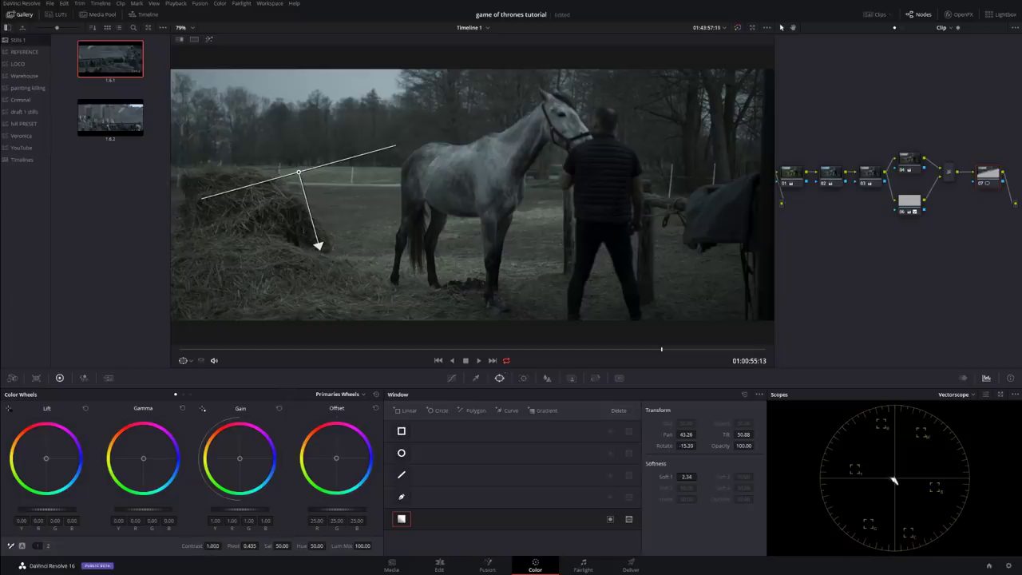
{"action": "left_click_drag", "start_coordinate": [212, 545], "coordinate": [181, 545]}
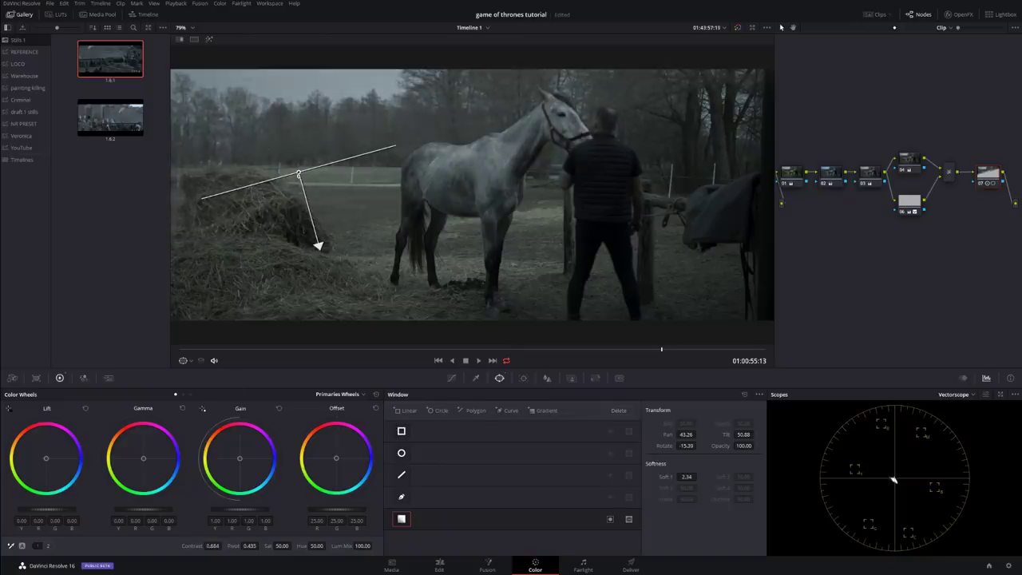
{"action": "left_click_drag", "start_coordinate": [318, 246], "coordinate": [312, 203]}
{"action": "left_click_drag", "start_coordinate": [302, 145], "coordinate": [302, 121]}
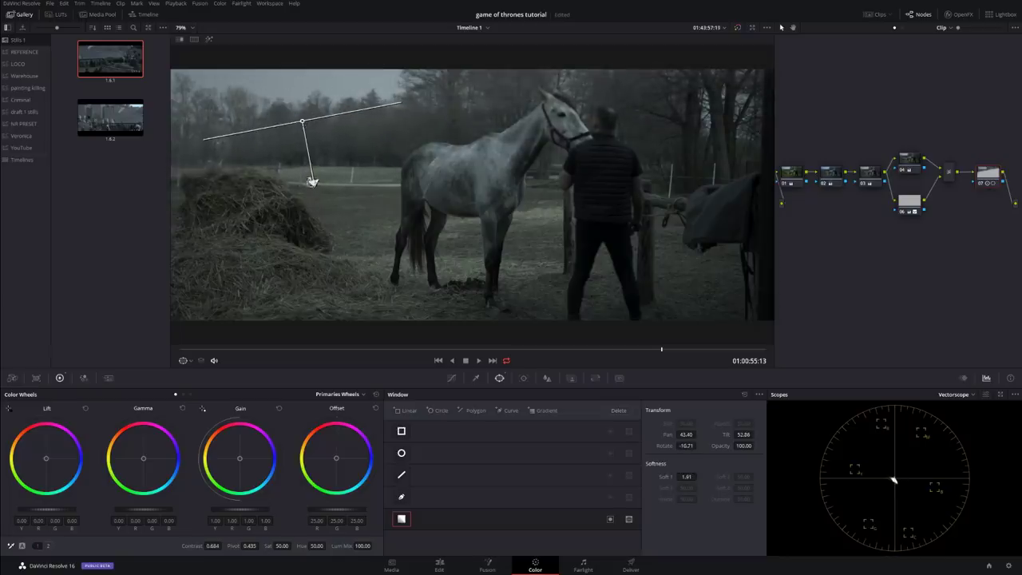
{"action": "mouse_move", "coordinate": [312, 182]}
{"action": "left_mouse_down"}
{"action": "mouse_move", "coordinate": [322, 213]}
{"action": "mouse_move", "coordinate": [324, 200]}
{"action": "mouse_move", "coordinate": [298, 173]}
{"action": "mouse_move", "coordinate": [316, 200]}
{"action": "mouse_move", "coordinate": [306, 198]}
{"action": "left_mouse_up"}
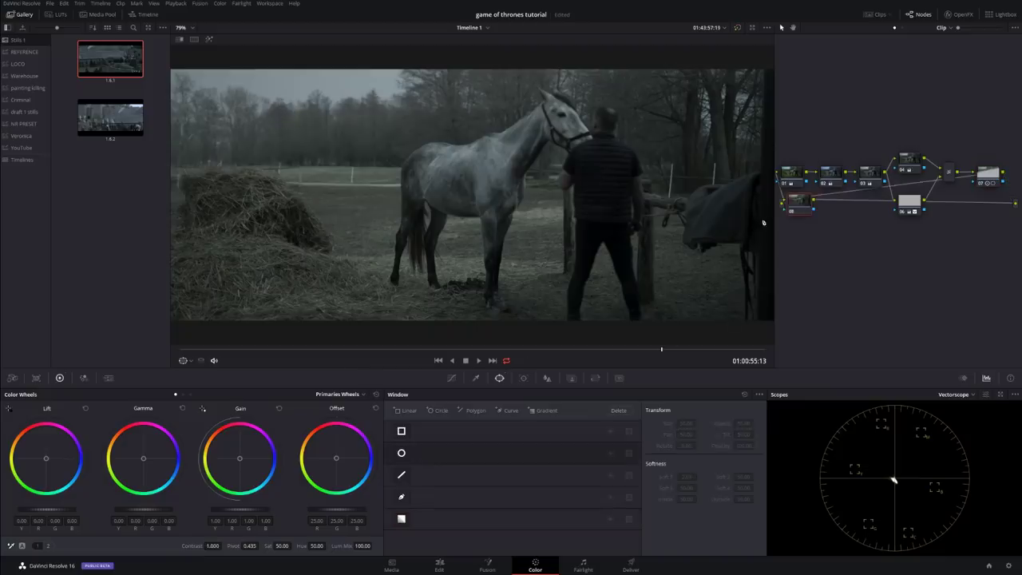
Give node 08 a wide, inverted, softened ellipse window with lowered Gamma to darken the edges
{"action": "left_click_drag", "start_coordinate": [771, 220], "coordinate": [767, 242]}
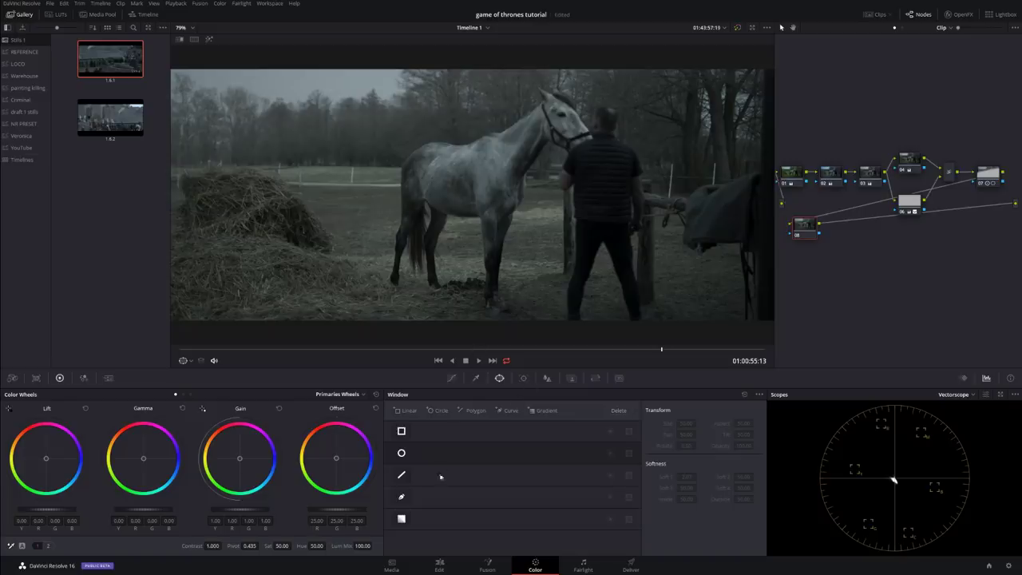
{"action": "left_click", "coordinate": [401, 453]}
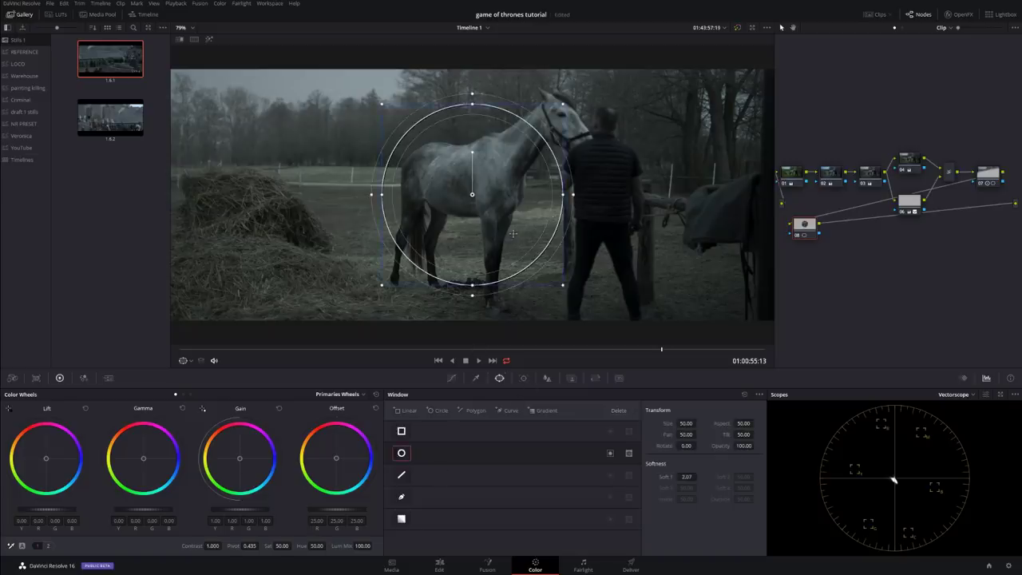
{"action": "scroll", "coordinate": [512, 233], "scroll_direction": "down", "scroll_amount": 1}
{"action": "left_click_drag", "start_coordinate": [555, 194], "coordinate": [710, 195]}
{"action": "scroll", "coordinate": [719, 194], "scroll_direction": "down", "scroll_amount": 2}
{"action": "left_click_drag", "start_coordinate": [471, 127], "coordinate": [475, 104]}
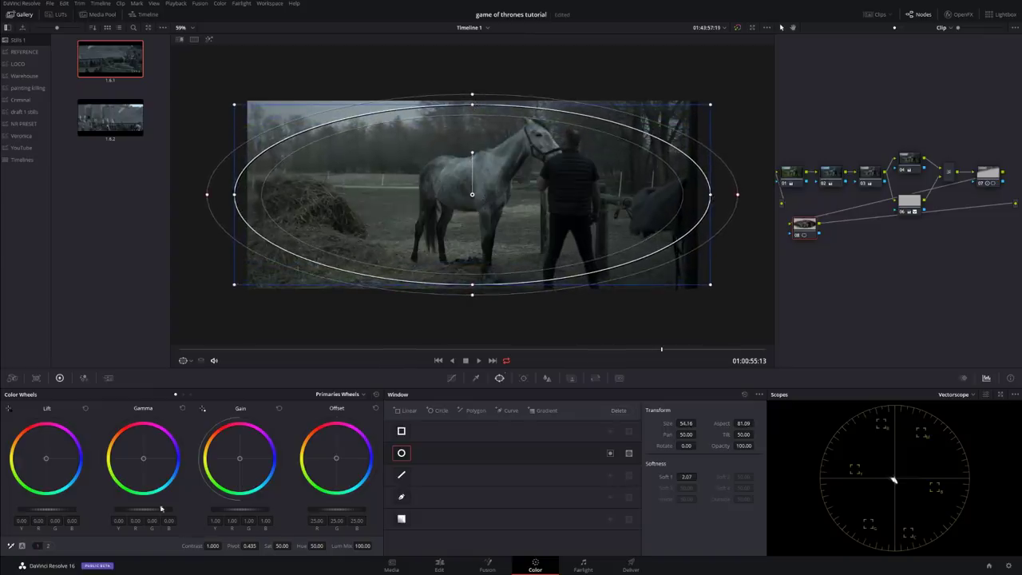
{"action": "left_click_drag", "start_coordinate": [143, 509], "coordinate": [136, 509]}
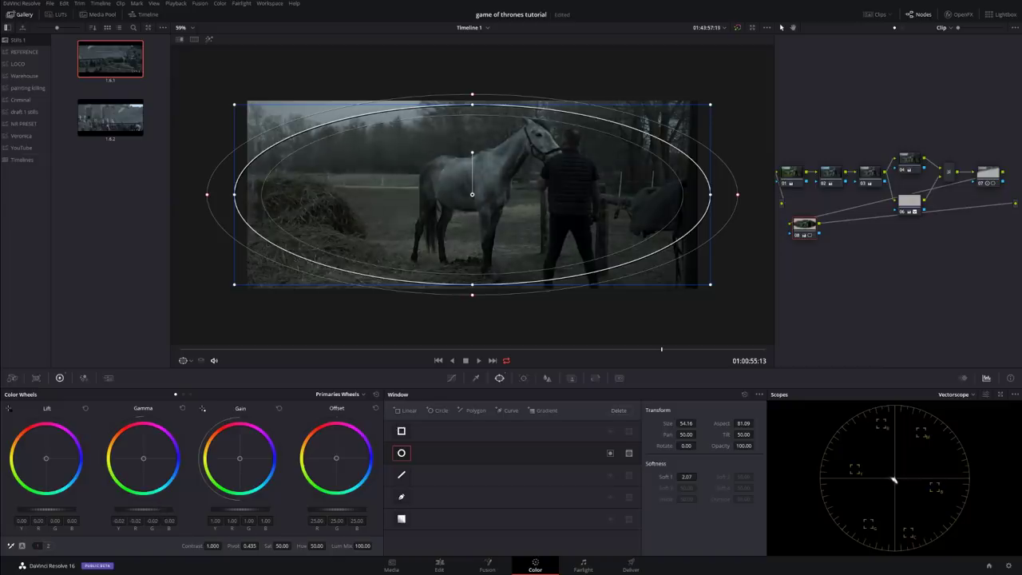
{"action": "left_click", "coordinate": [610, 453]}
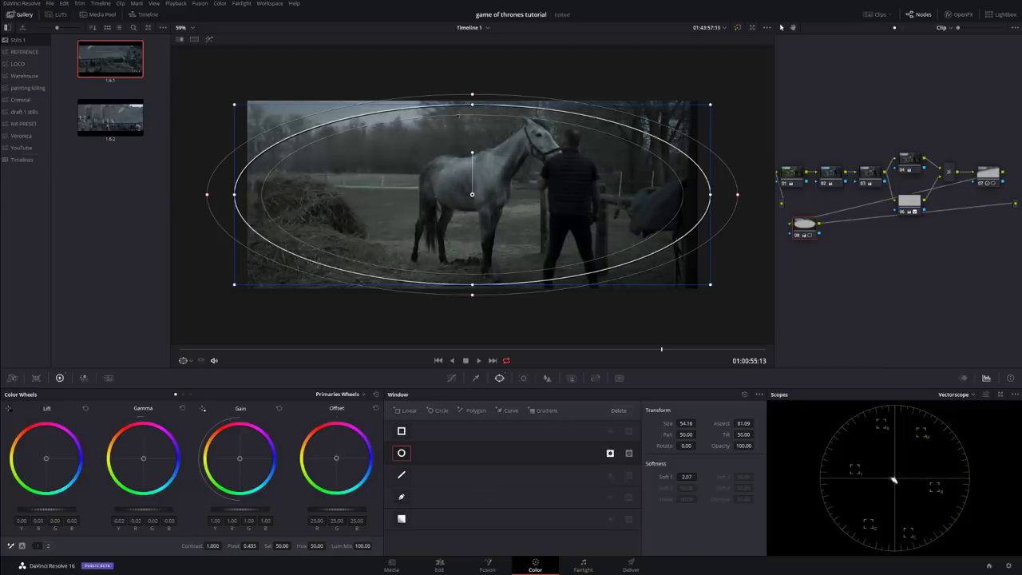
{"action": "left_click_drag", "start_coordinate": [472, 95], "coordinate": [472, 93]}
{"action": "left_click_drag", "start_coordinate": [472, 165], "coordinate": [477, 169]}
Add node 09 with the OpenFX Film Grain effect and bring up its film-stock presets
{"action": "key", "text": "alt+s"}
{"action": "left_click", "coordinate": [961, 14]}
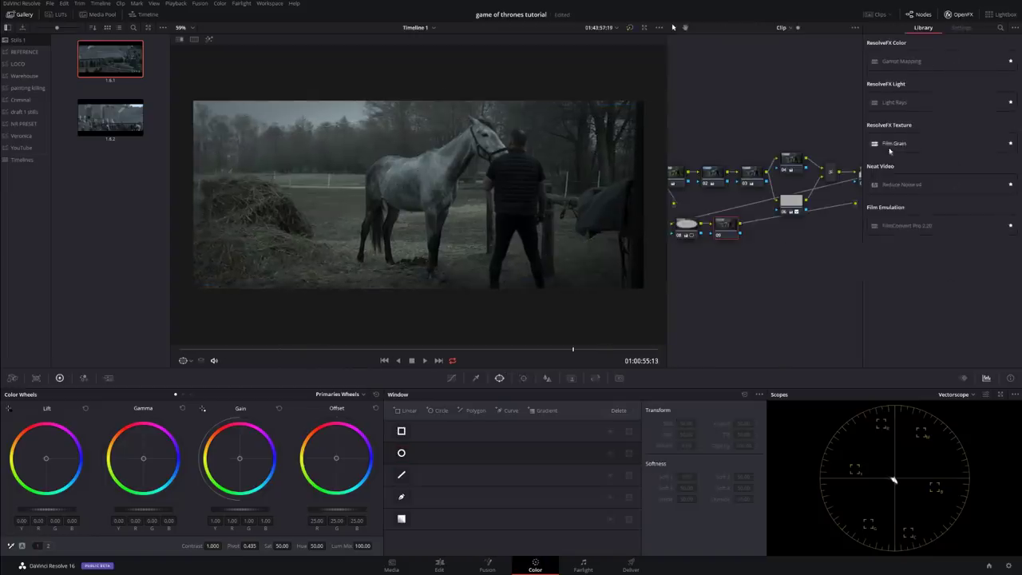
{"action": "left_click_drag", "start_coordinate": [891, 149], "coordinate": [792, 175]}
{"action": "left_click_drag", "start_coordinate": [728, 227], "coordinate": [729, 226]}
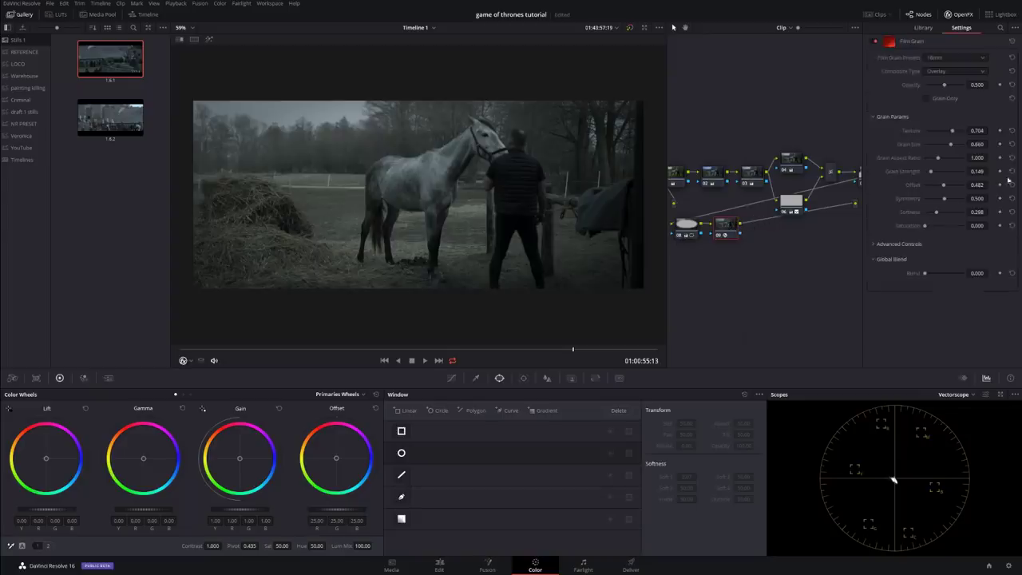
{"action": "left_click", "coordinate": [948, 54]}
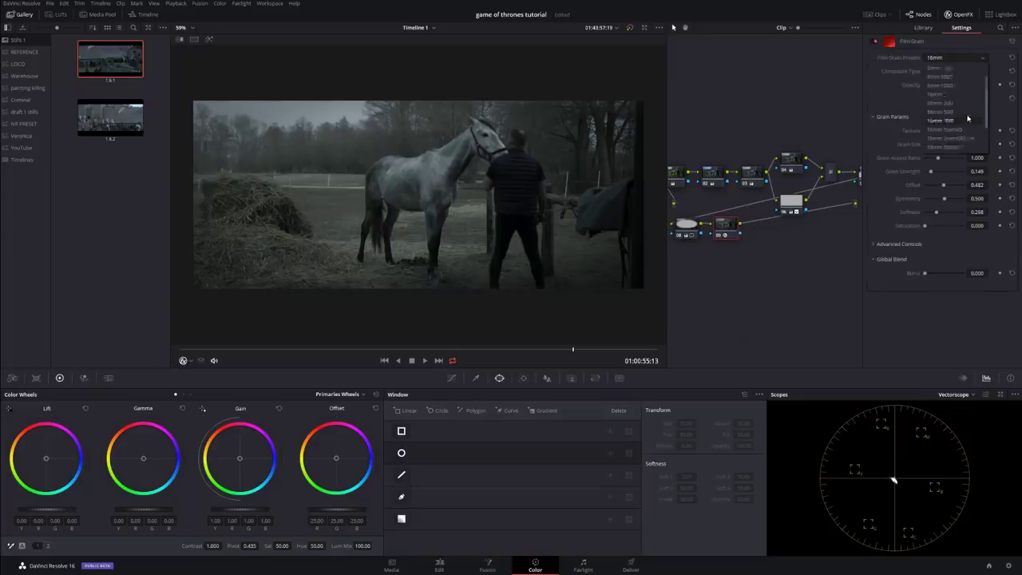